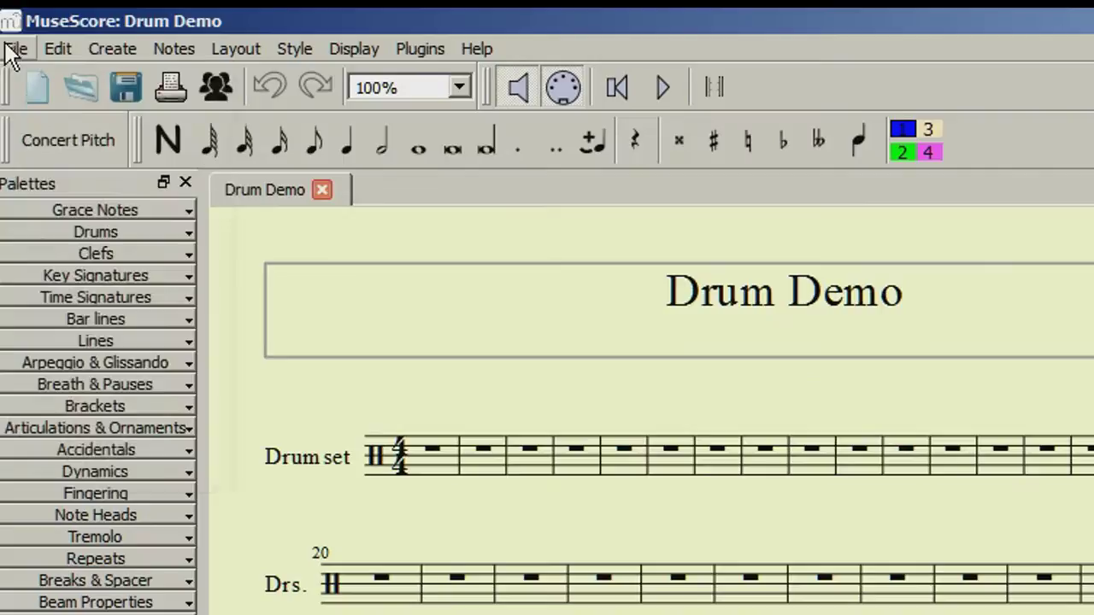
Save the score as Drum Demo.mscz in C:\Program Files\MuseScore\templates
{"action": "left_click", "coordinate": [10, 49]}
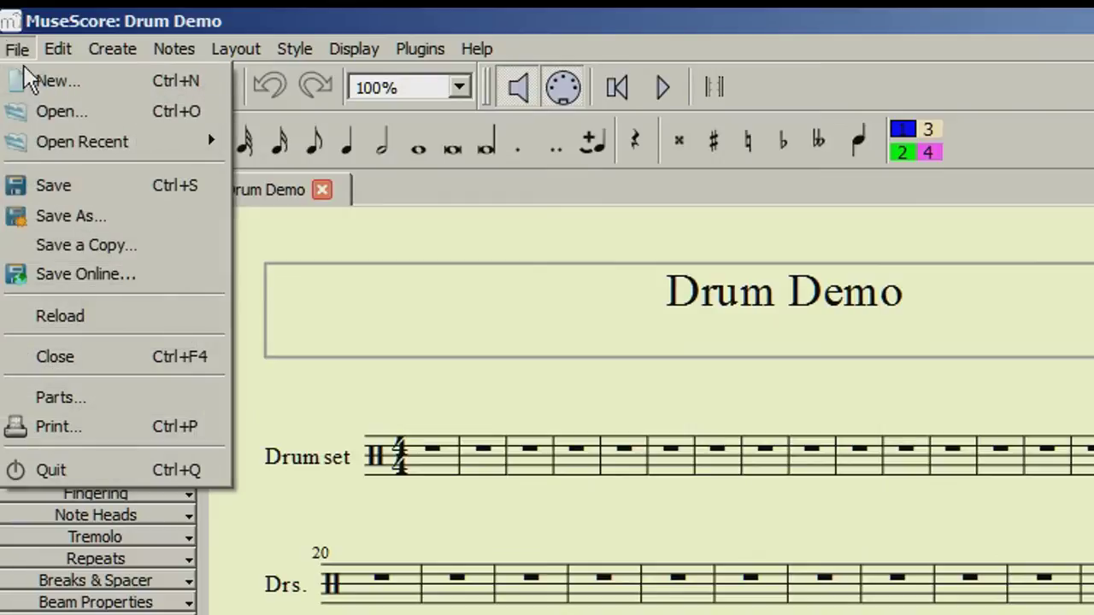
{"action": "left_click", "coordinate": [32, 216]}
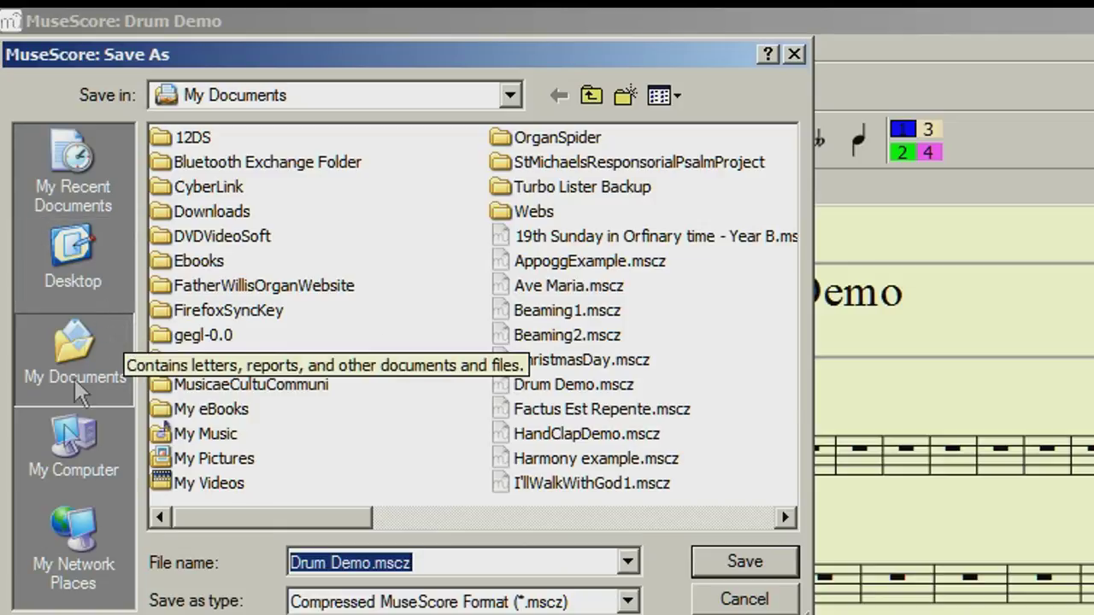
{"action": "left_click", "coordinate": [66, 470]}
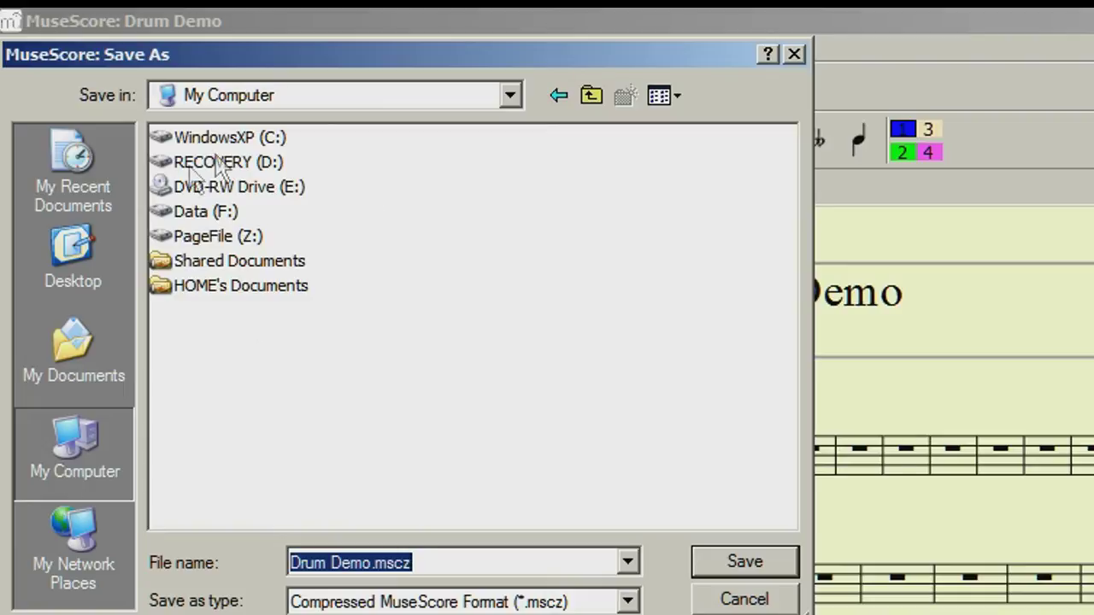
{"action": "double_click", "coordinate": [162, 141]}
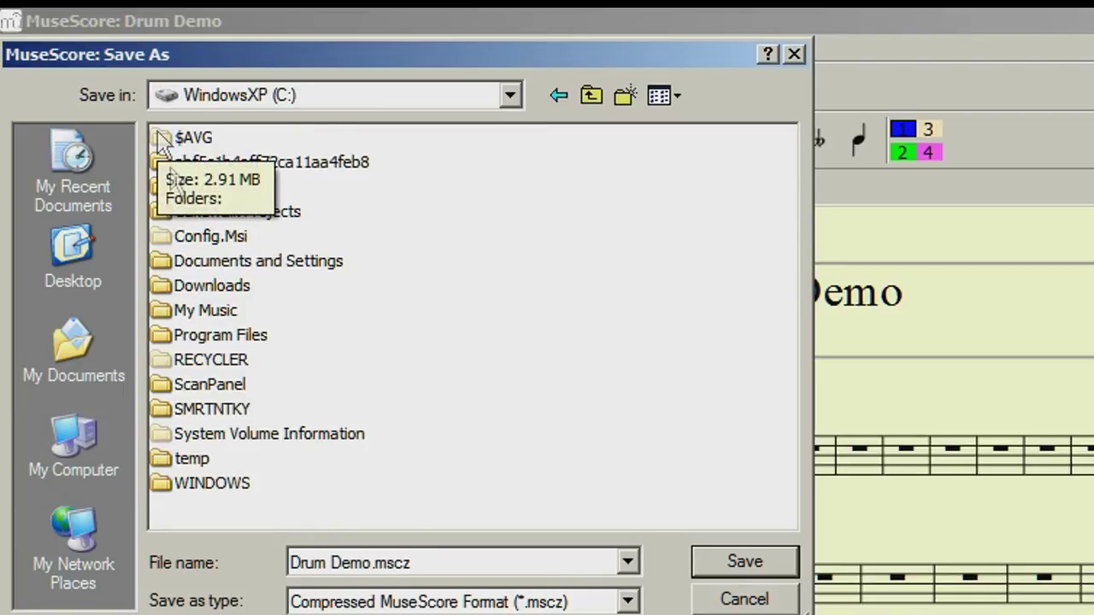
{"action": "double_click", "coordinate": [169, 337]}
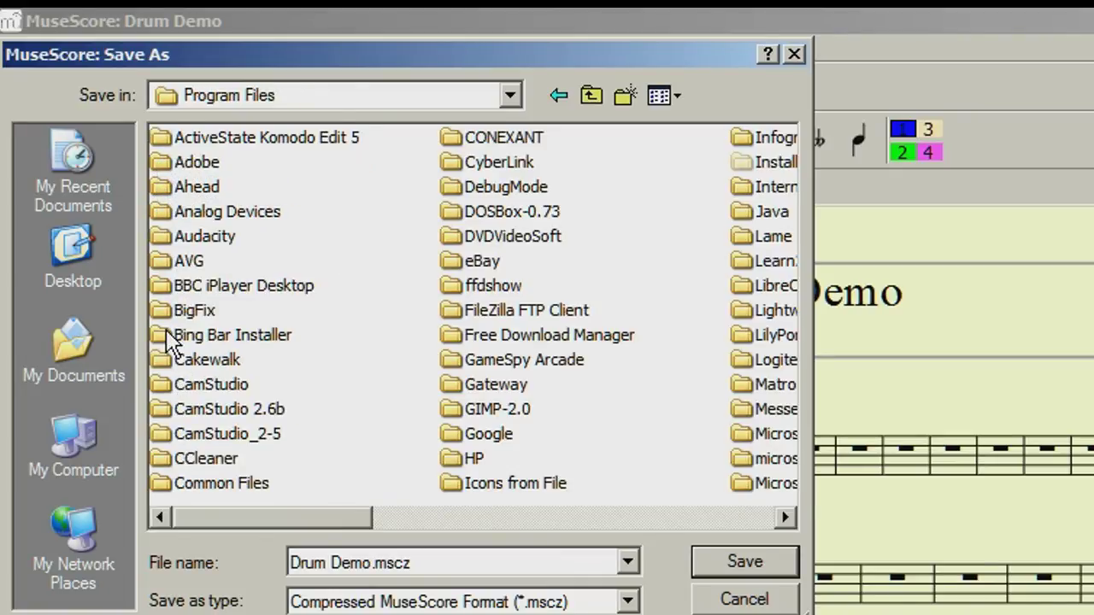
{"action": "left_click", "coordinate": [581, 530]}
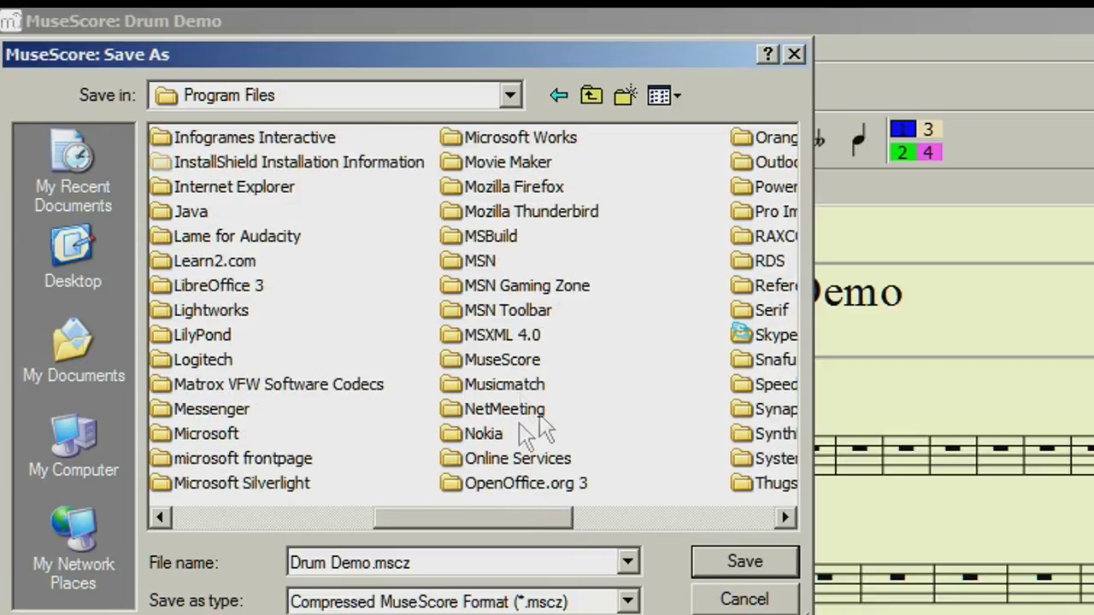
{"action": "double_click", "coordinate": [459, 362]}
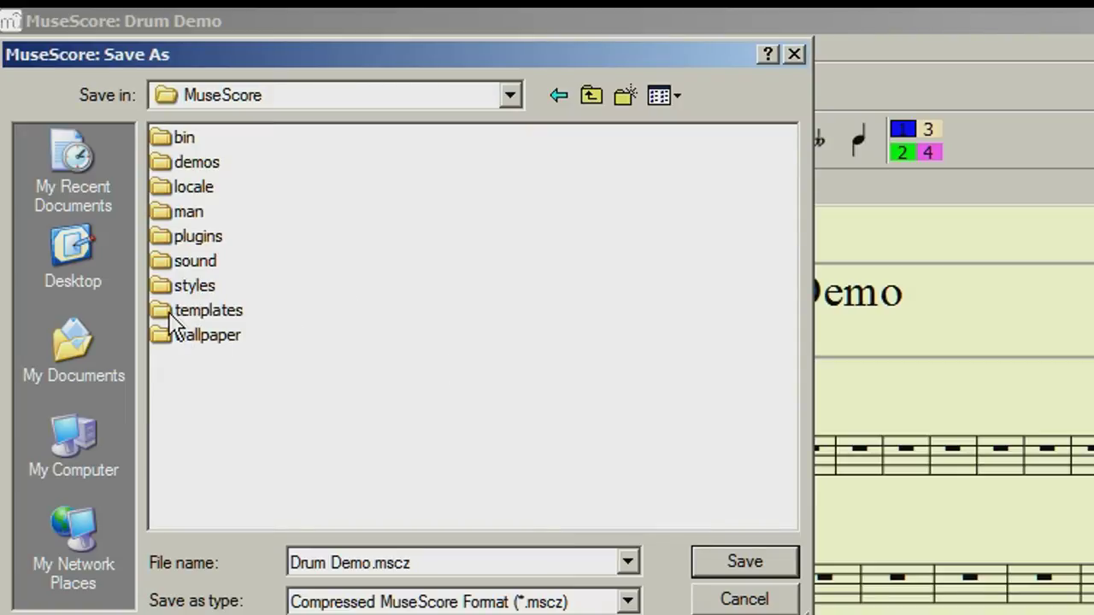
{"action": "double_click", "coordinate": [171, 312]}
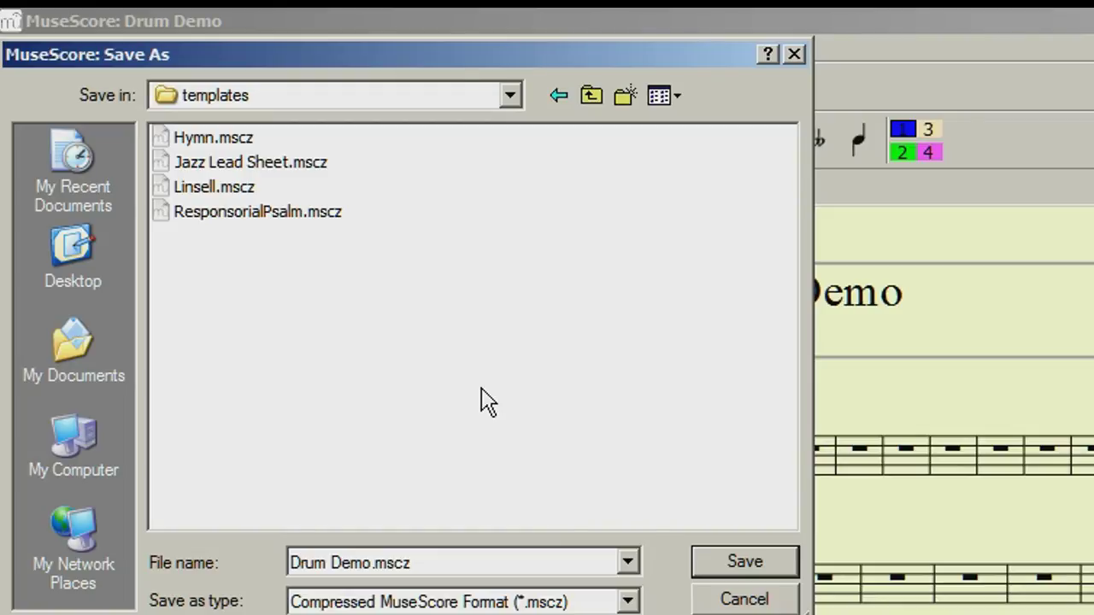
{"action": "left_click", "coordinate": [745, 564]}
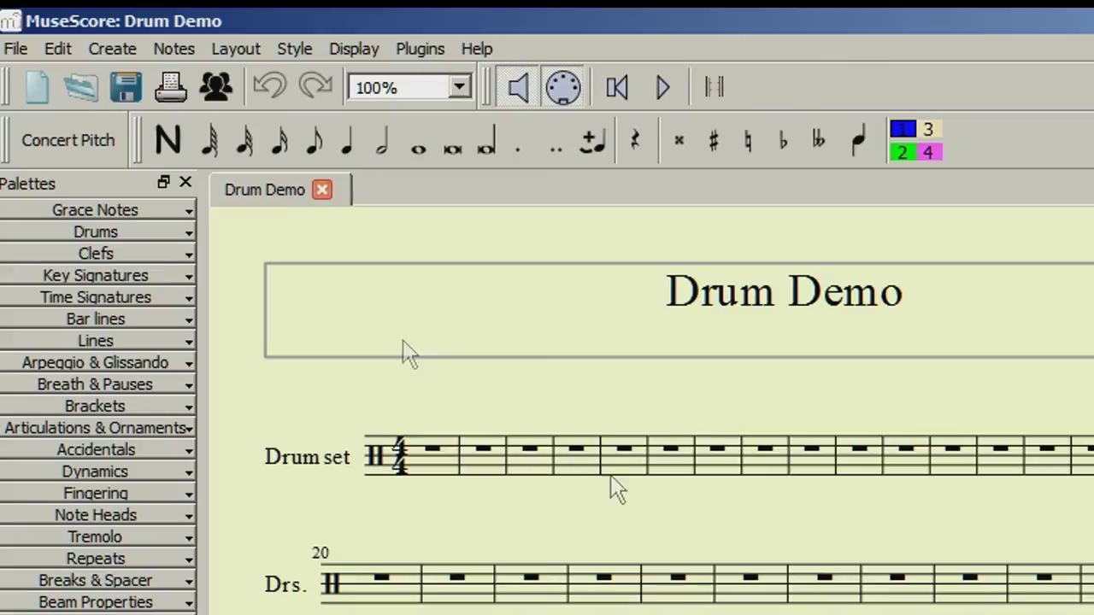
Close the Drum Demo tab and create a new score from the Drum Demo.mscz template
{"action": "left_click", "coordinate": [321, 190]}
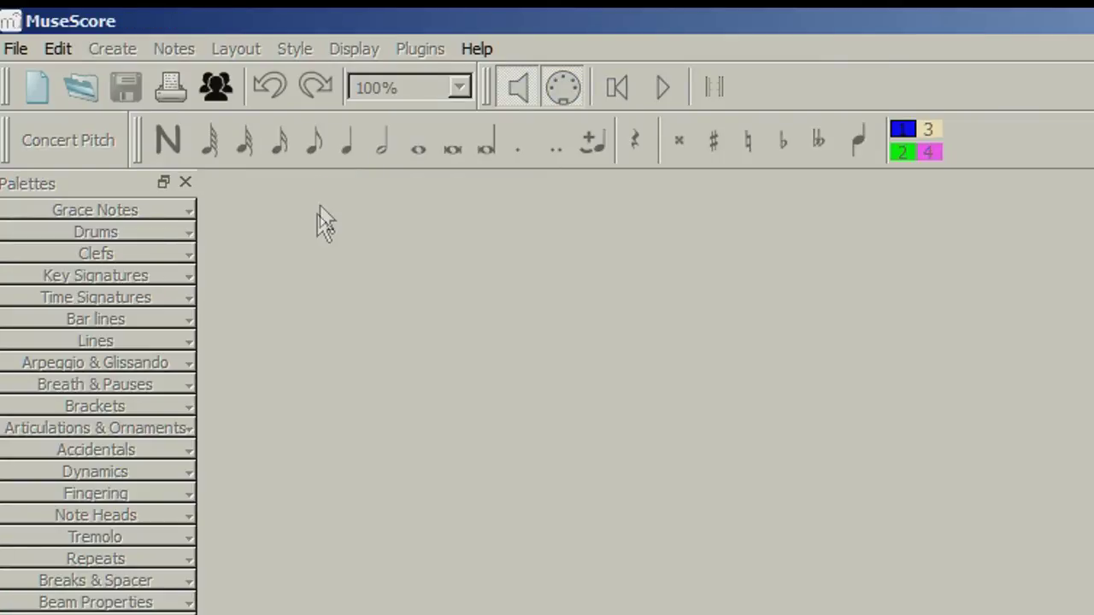
{"action": "left_click", "coordinate": [14, 49]}
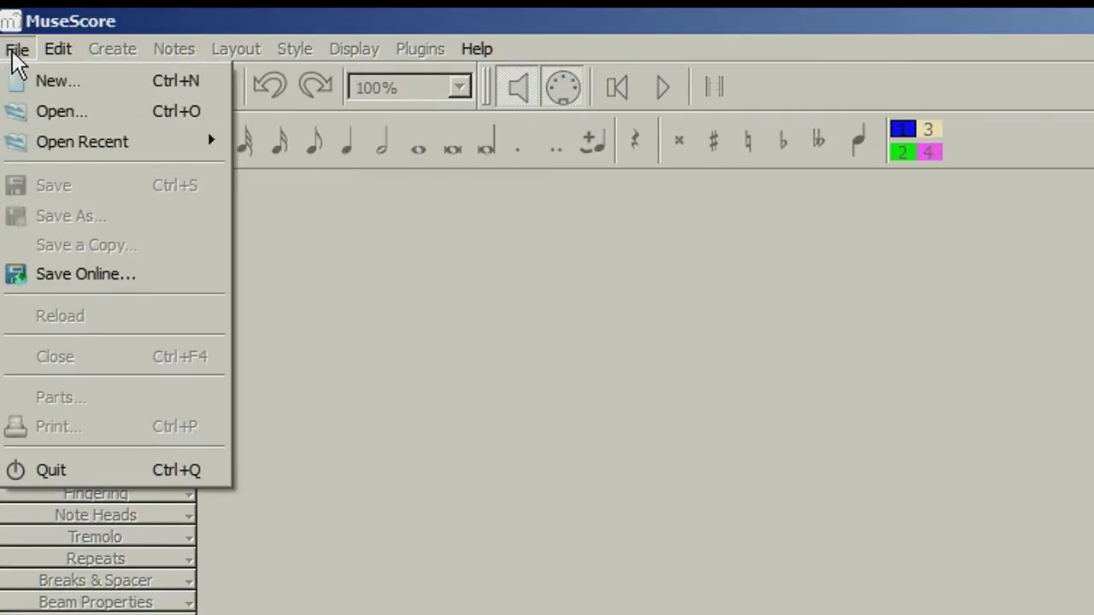
{"action": "left_click", "coordinate": [34, 82]}
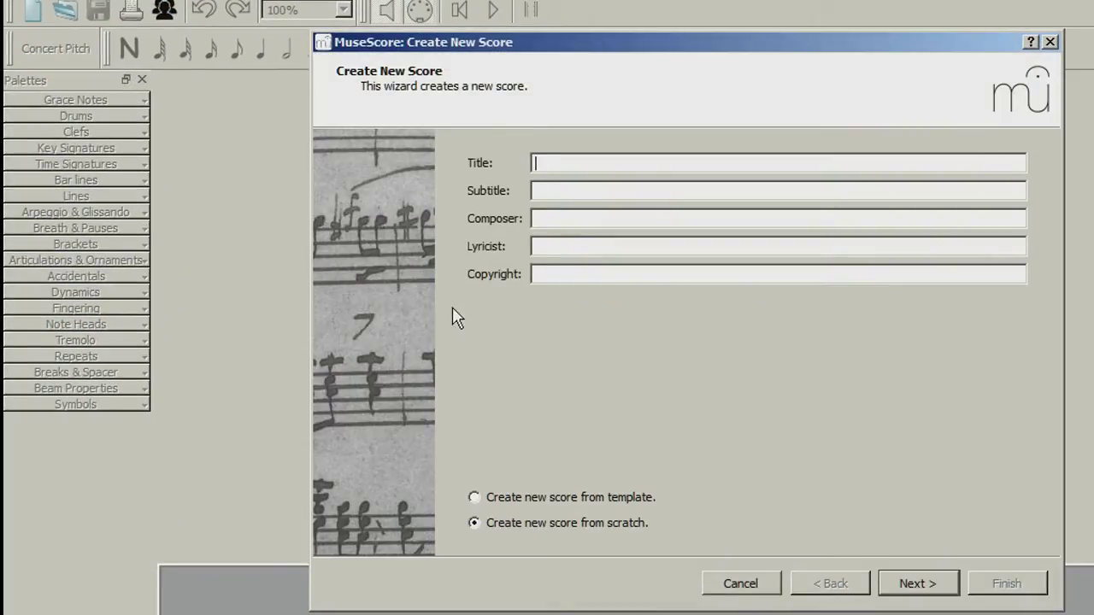
{"action": "left_click", "coordinate": [474, 497]}
{"action": "left_click", "coordinate": [902, 587]}
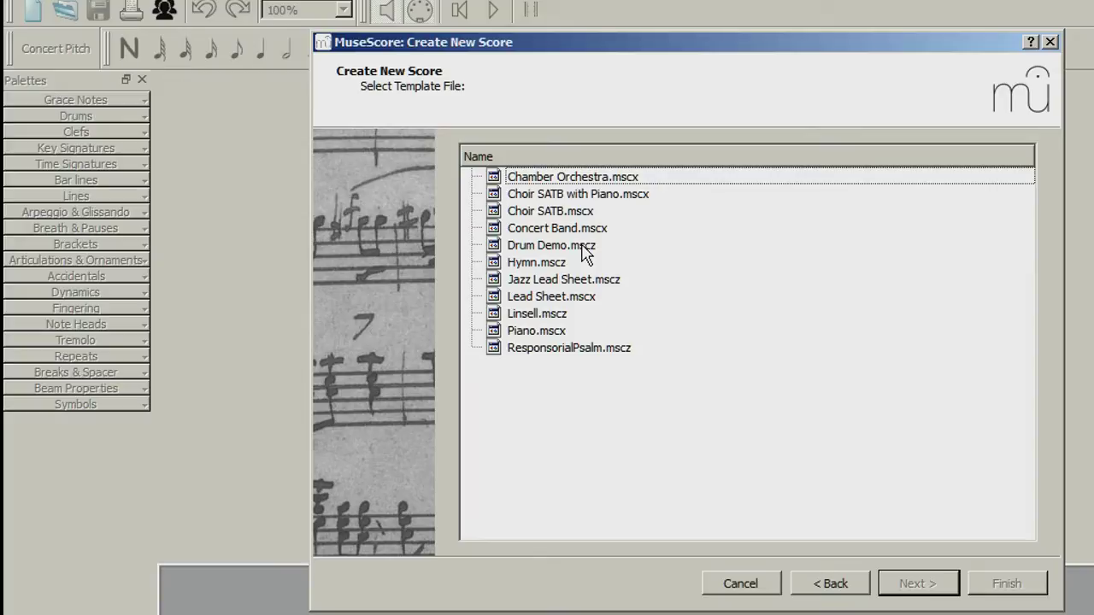
{"action": "left_click", "coordinate": [587, 253]}
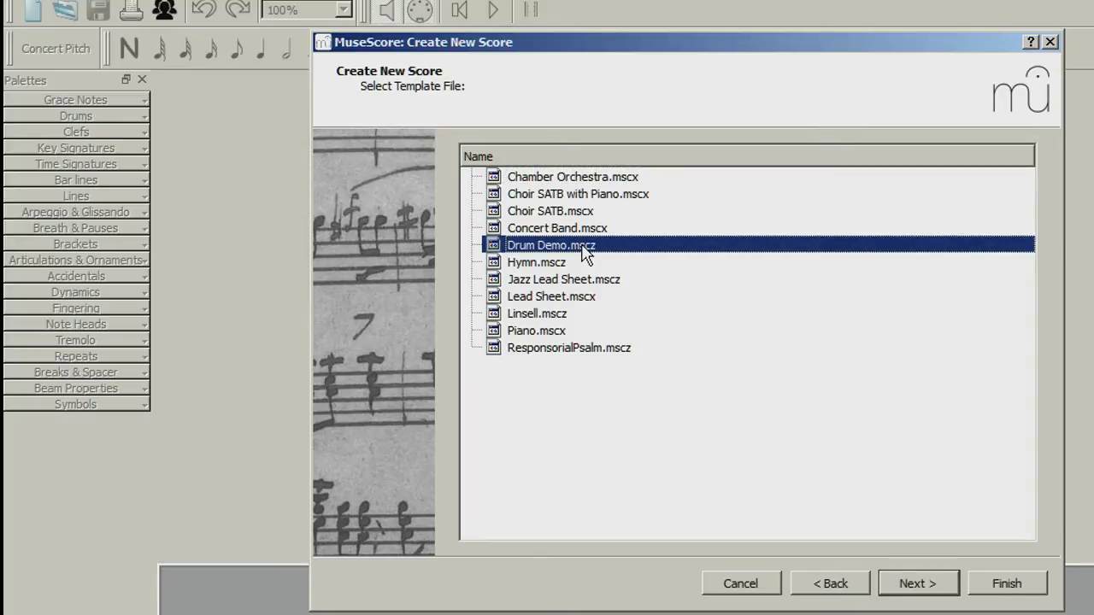
{"action": "left_click", "coordinate": [1006, 587]}
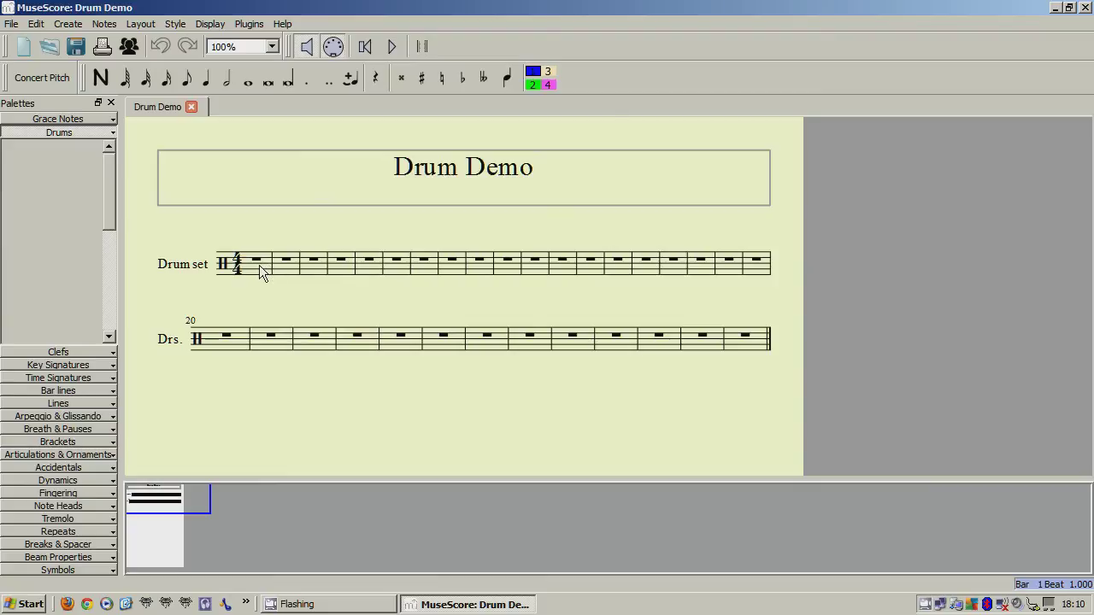
From the drum staff's Edit Drumset dialog, save the drumset as DrumDemo.drm
{"action": "right_click", "coordinate": [261, 269]}
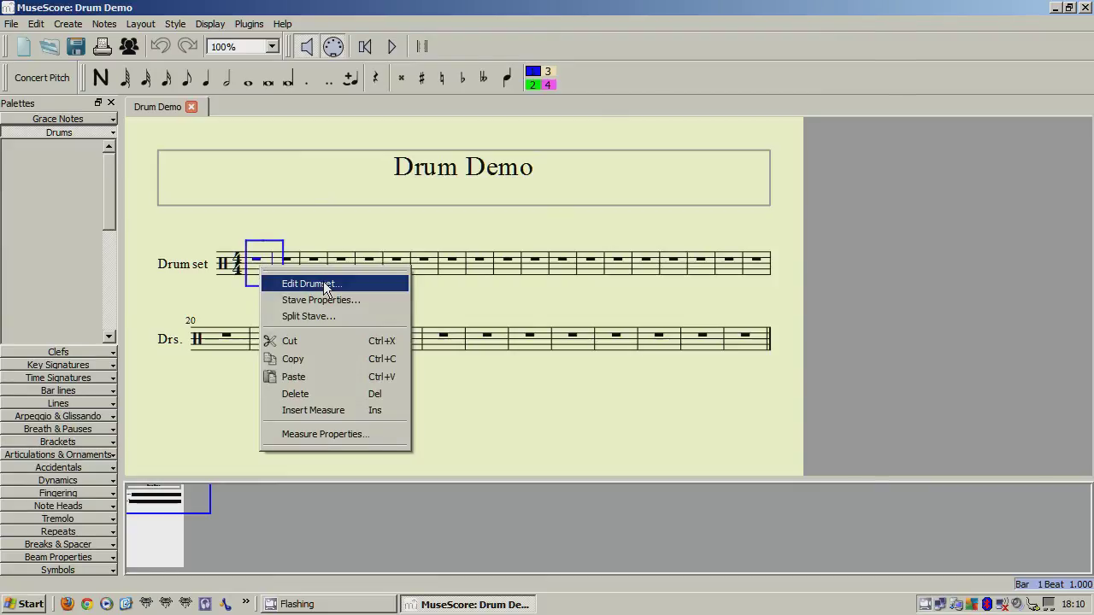
{"action": "left_click", "coordinate": [323, 281]}
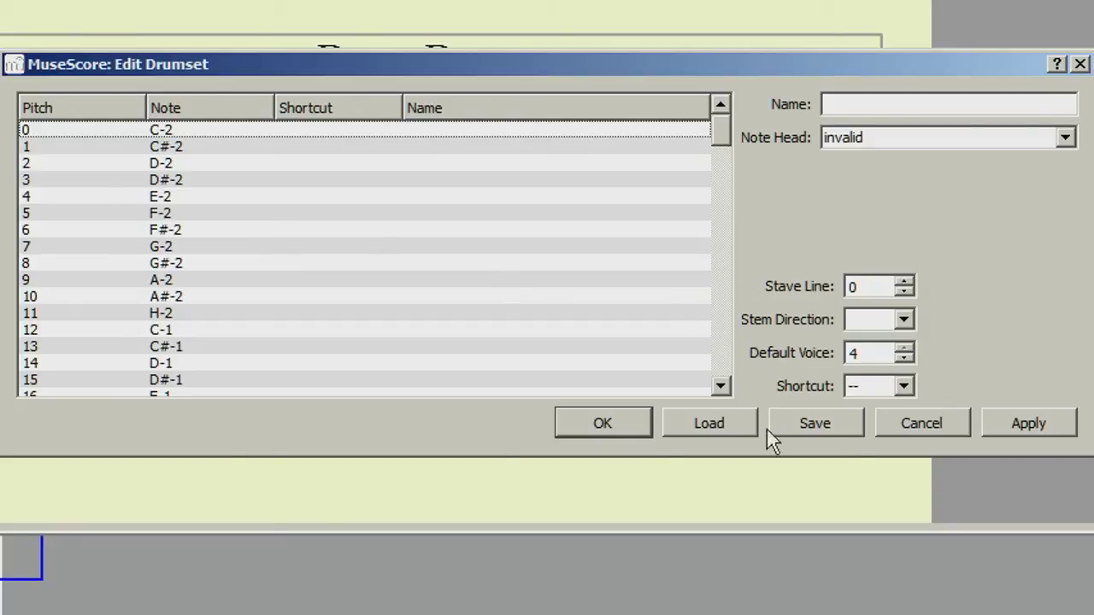
{"action": "left_click", "coordinate": [826, 428]}
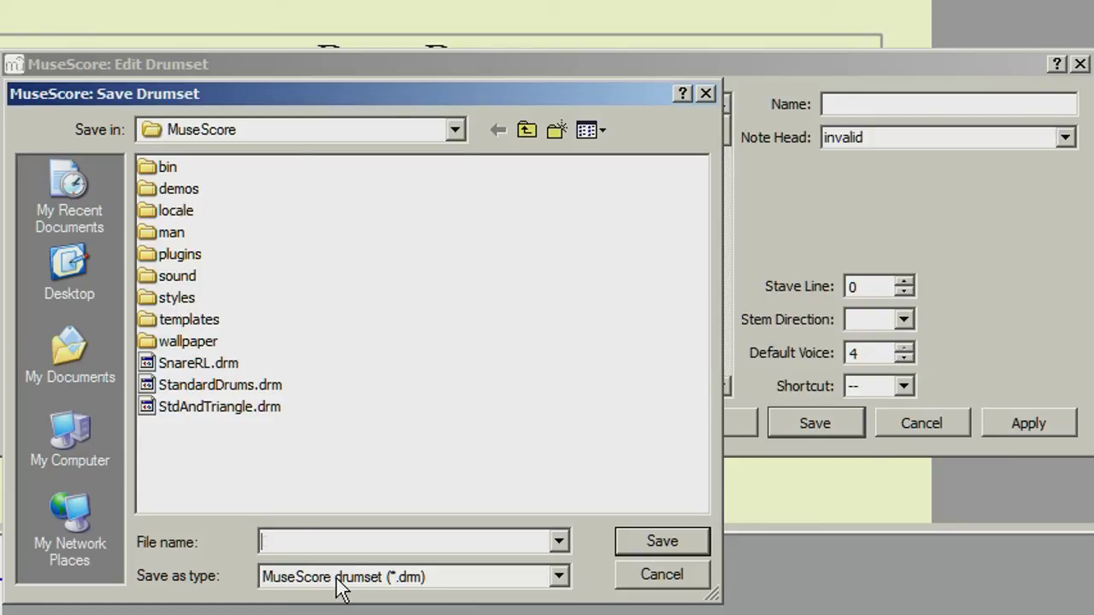
{"action": "type", "text": "DrumDemo"}
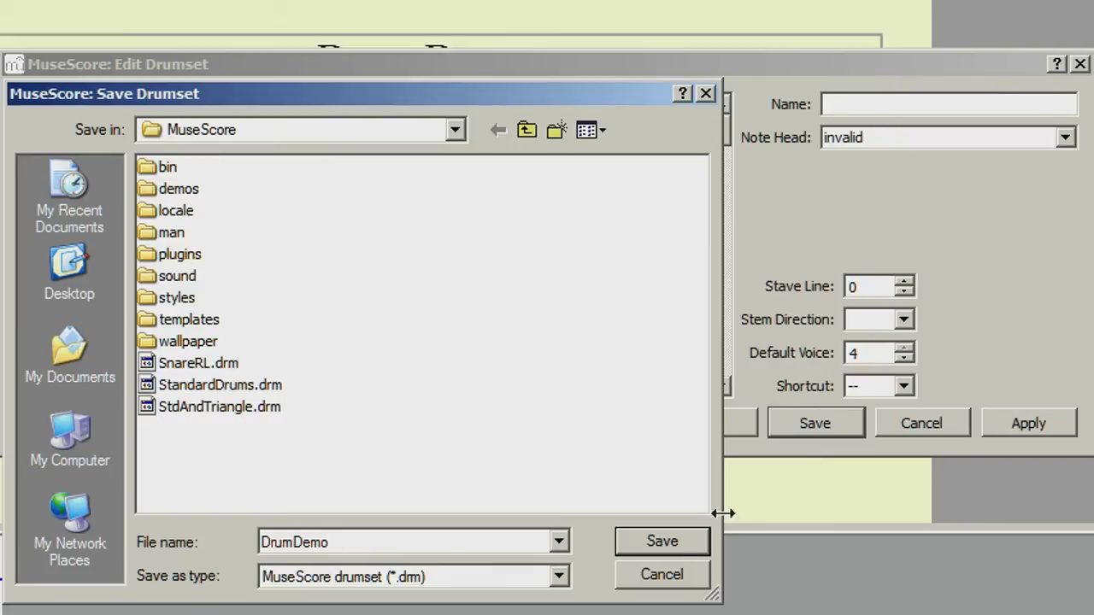
{"action": "left_click", "coordinate": [680, 542]}
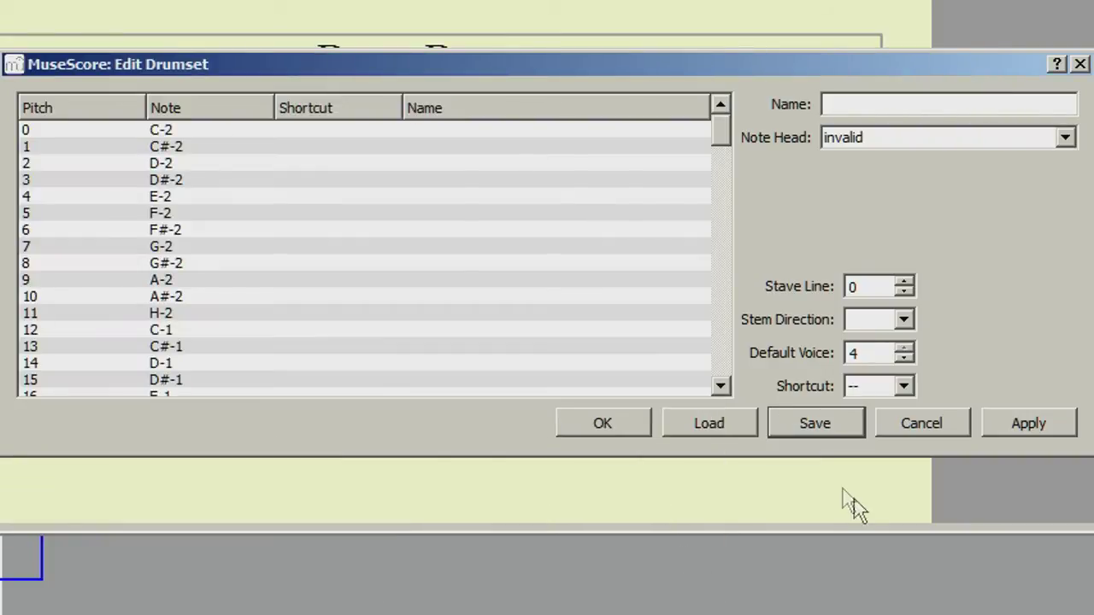
Load DrumDemo.drm into the drumset editor and confirm with OK
{"action": "left_click", "coordinate": [710, 423]}
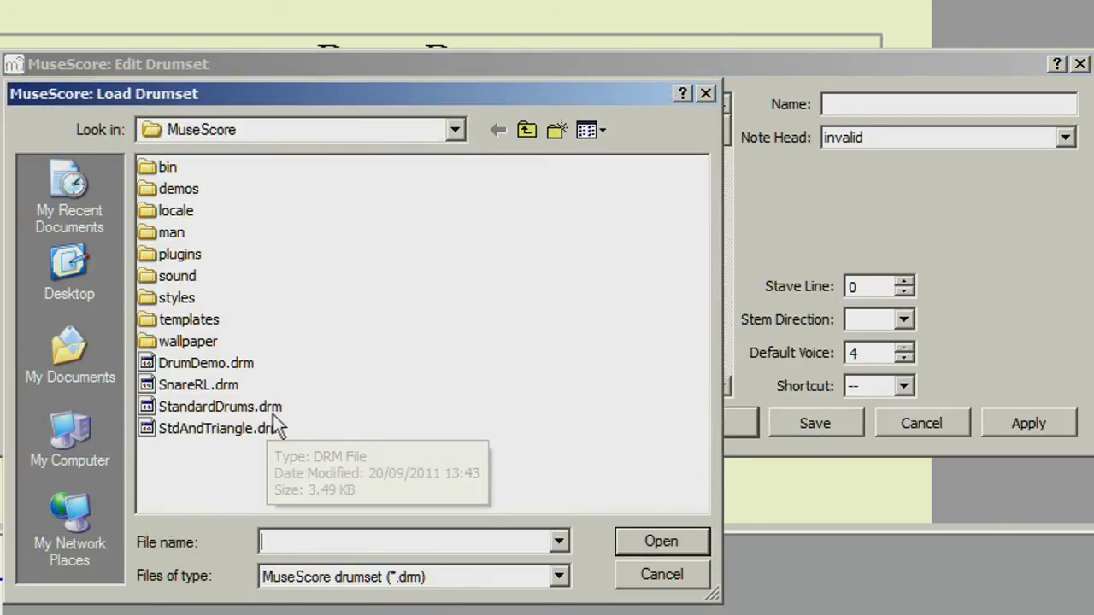
{"action": "left_click", "coordinate": [204, 363]}
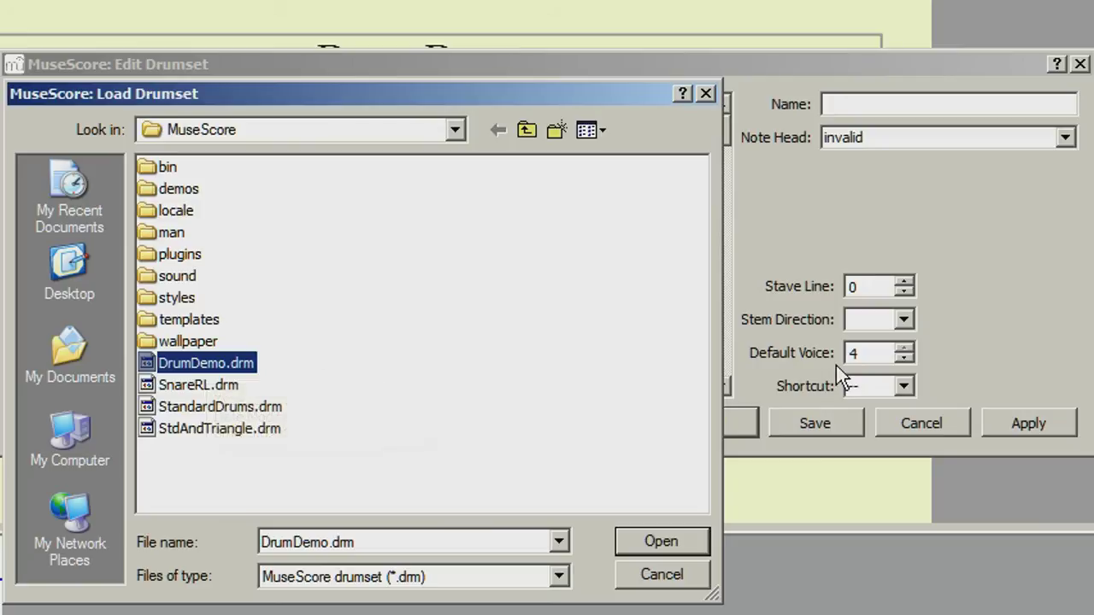
{"action": "left_click", "coordinate": [664, 539]}
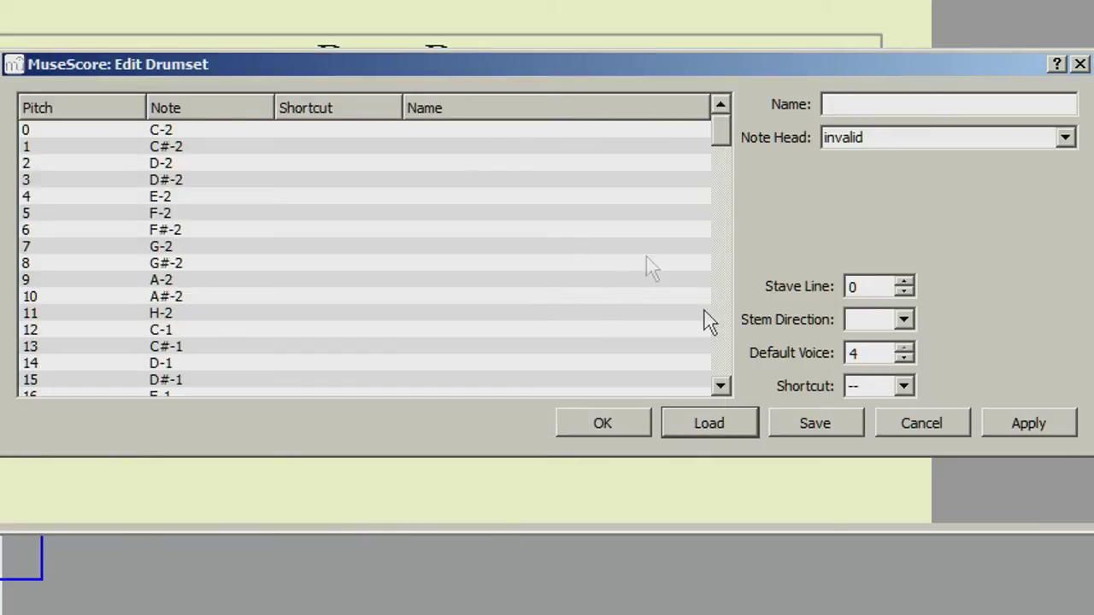
{"action": "left_click", "coordinate": [603, 425]}
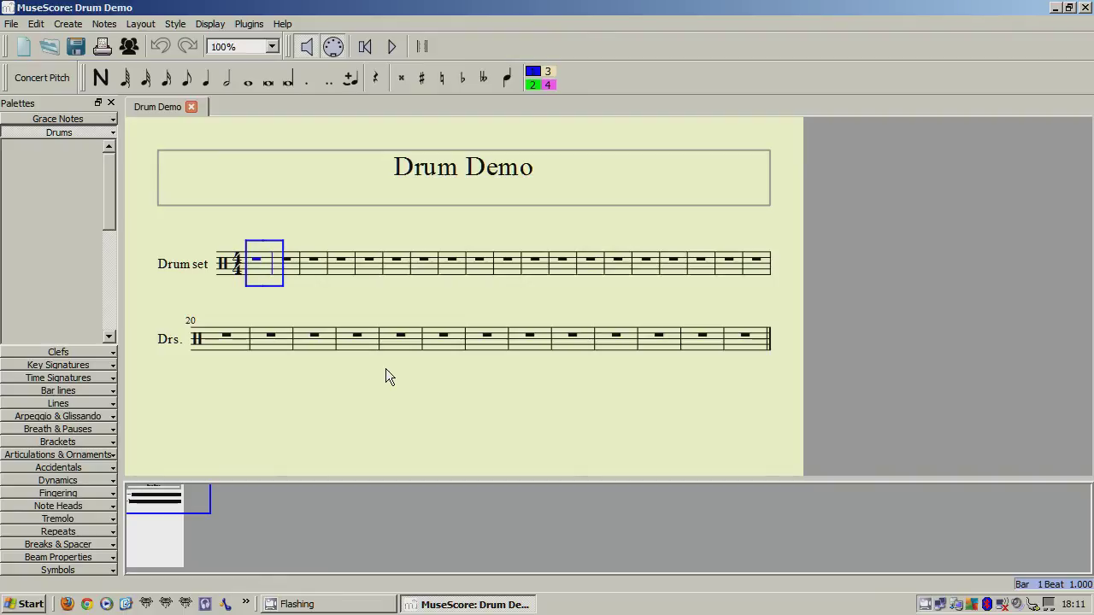
Save the Drum Demo score via File > Save
{"action": "left_click", "coordinate": [12, 23]}
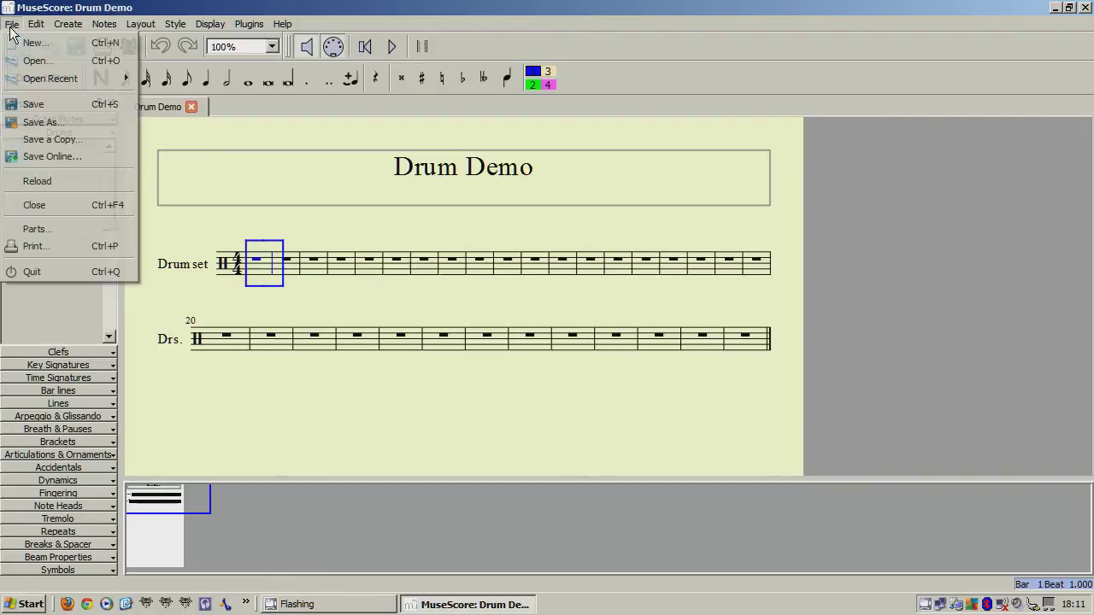
{"action": "left_click", "coordinate": [39, 104]}
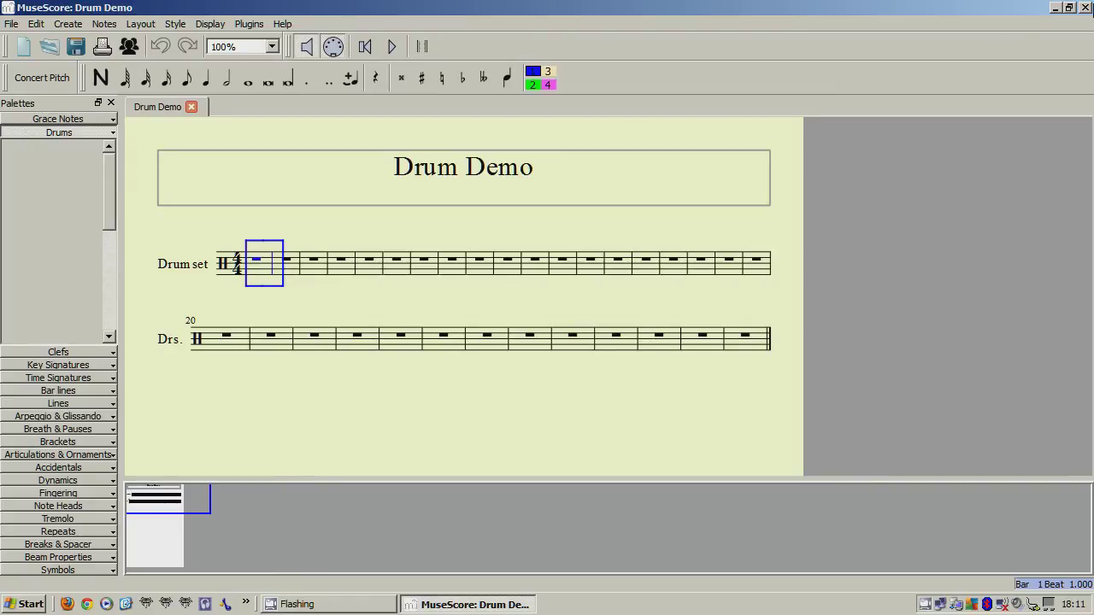
Quit MuseScore and relaunch it from the Start menu, reopening Drum Demo
{"action": "left_click", "coordinate": [1084, 8]}
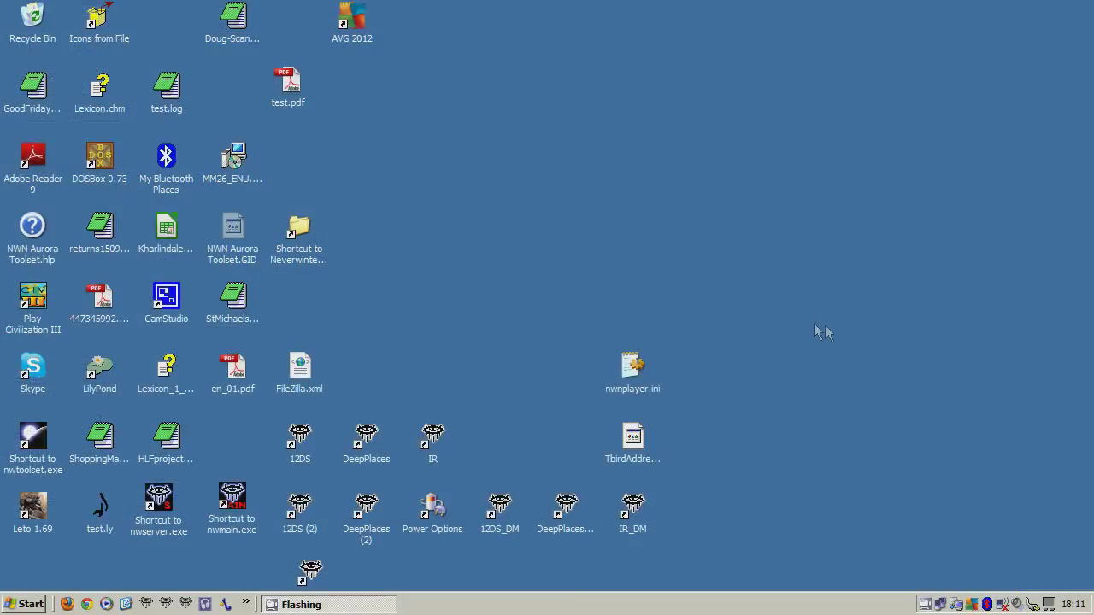
{"action": "left_click", "coordinate": [12, 605]}
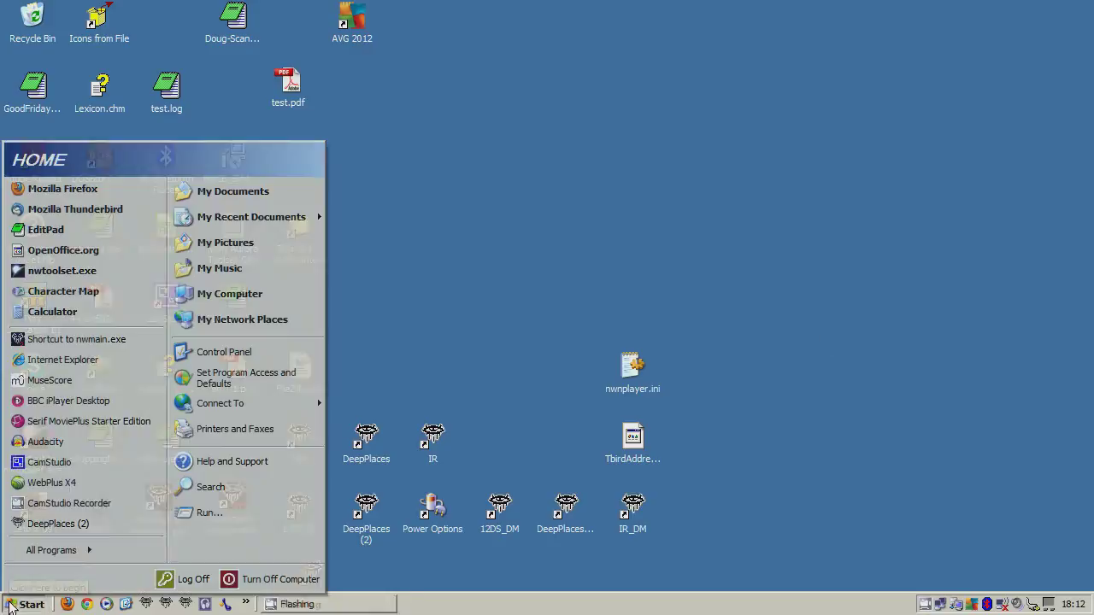
{"action": "left_click", "coordinate": [49, 382]}
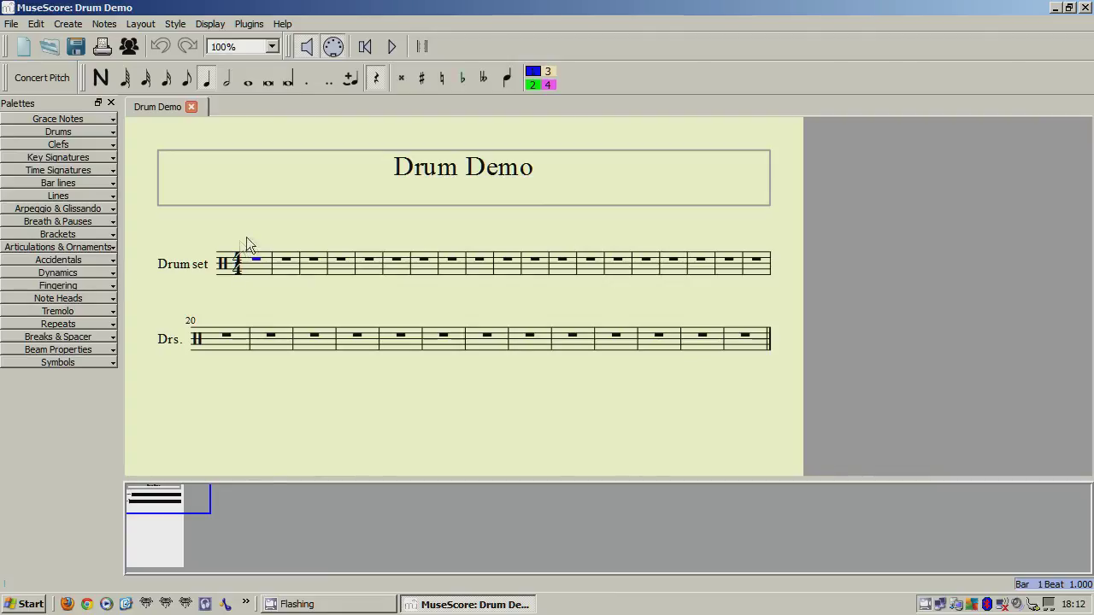
Expand the Drums palette and scroll down through its drum-note icons to Ride 2
{"action": "left_click", "coordinate": [110, 131]}
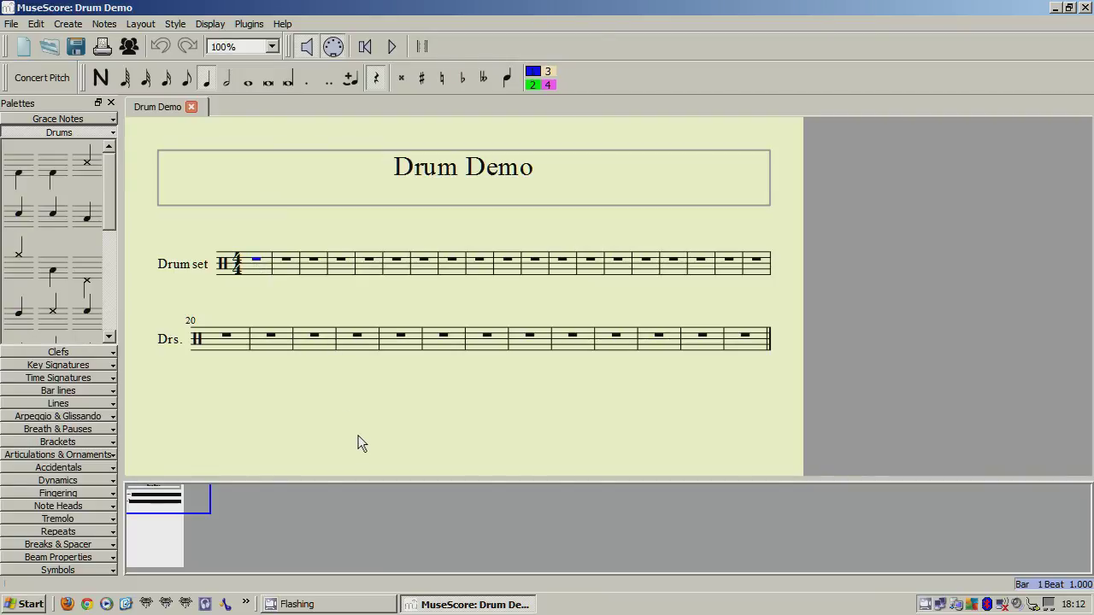
{"action": "scroll", "coordinate": [47, 251], "scroll_direction": "down", "scroll_amount": 3}
{"action": "scroll", "coordinate": [47, 251], "scroll_direction": "down", "scroll_amount": 2}
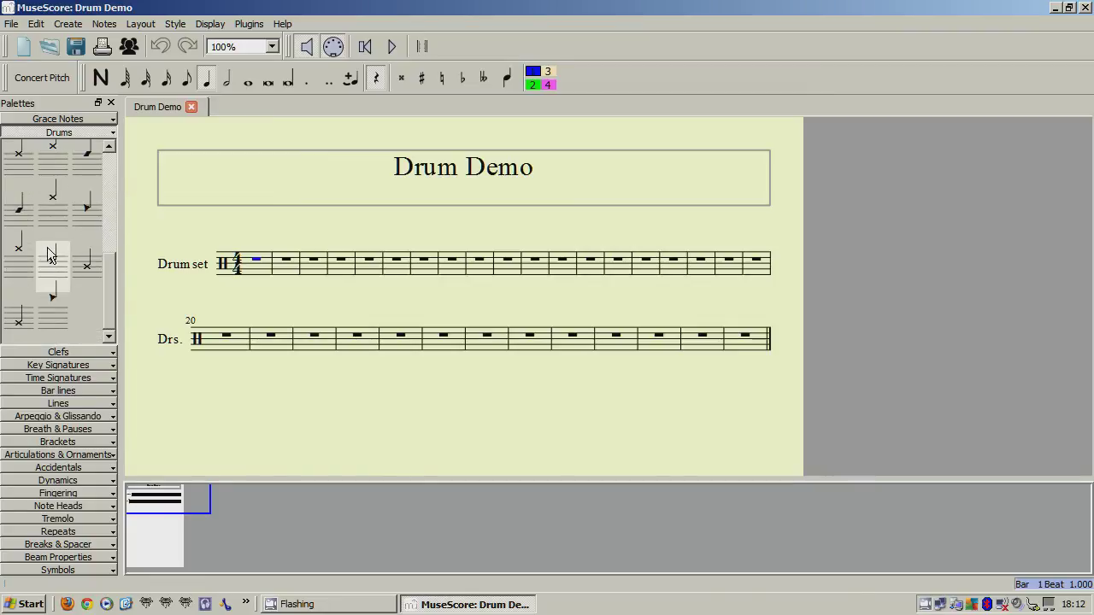